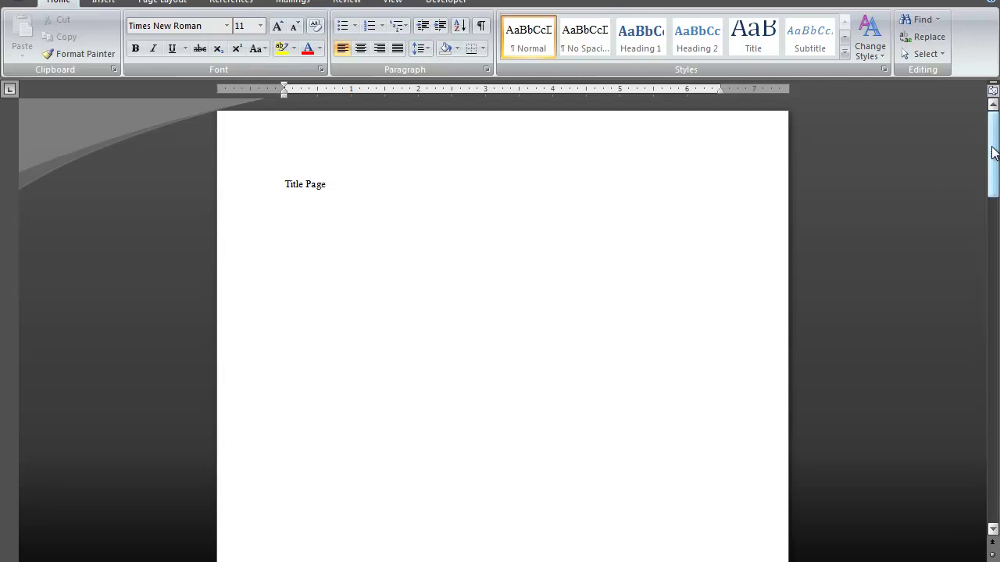
Step: Place the insertion point on the blank line at the end of the title page
drag(992, 153, 982, 400)
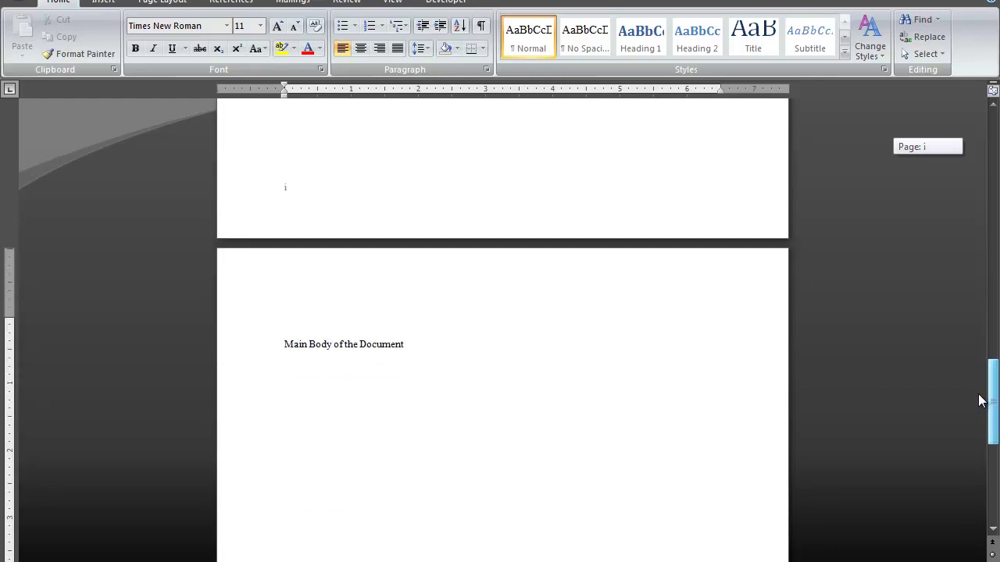
drag(982, 401, 994, 331)
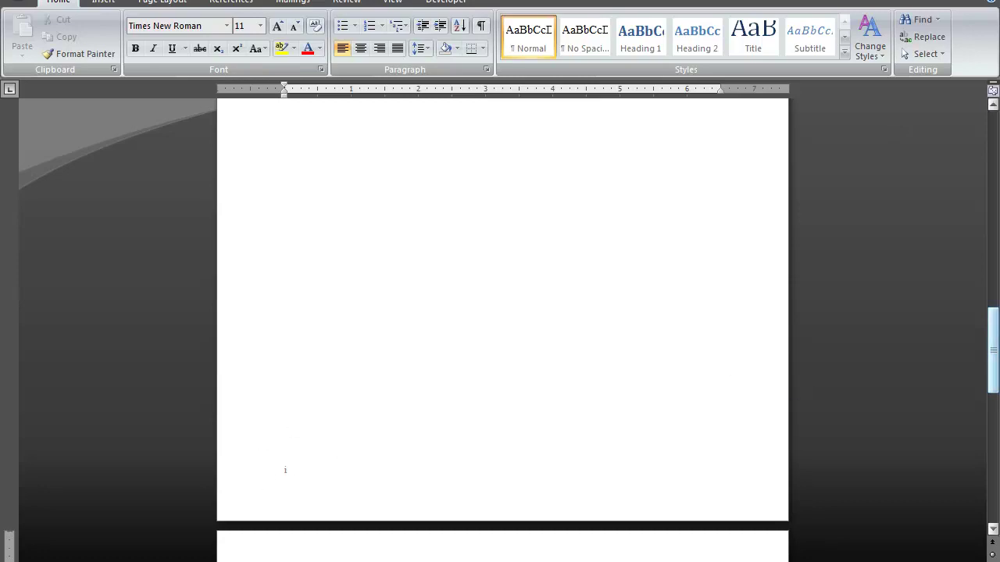
drag(995, 326, 995, 452)
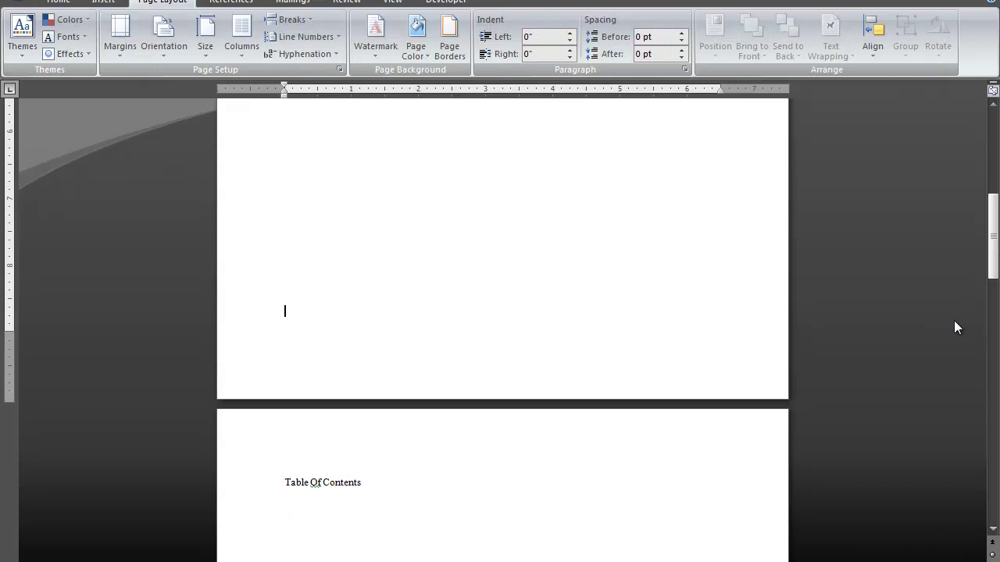
drag(992, 254, 992, 129)
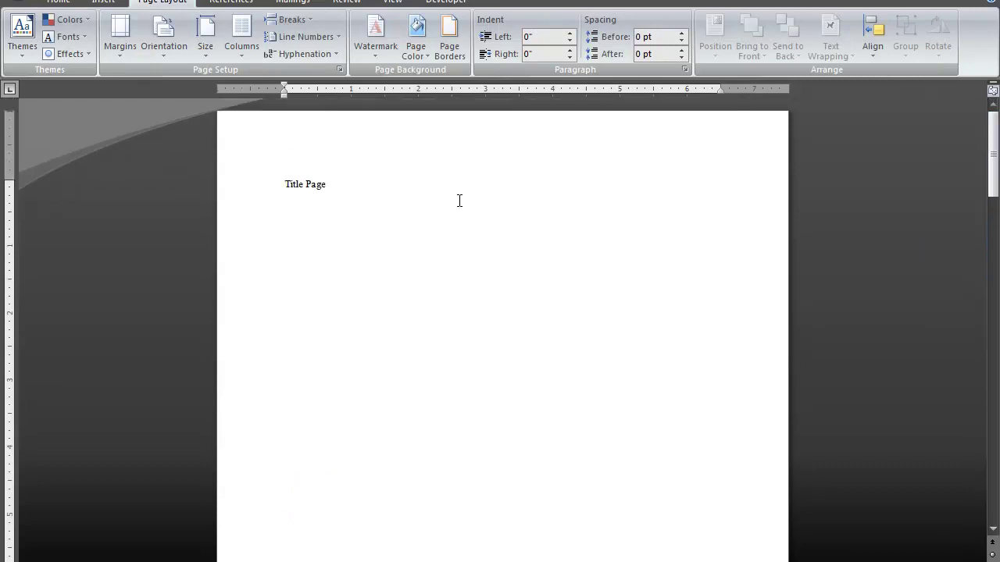
click(373, 192)
drag(986, 129, 989, 209)
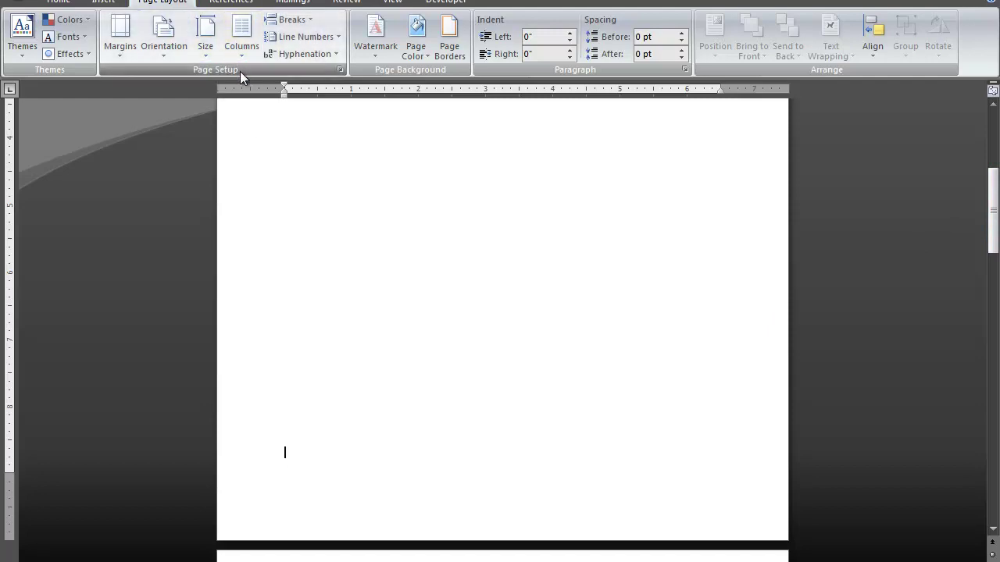
Step: Insert a Next Page section break after the title page
click(290, 19)
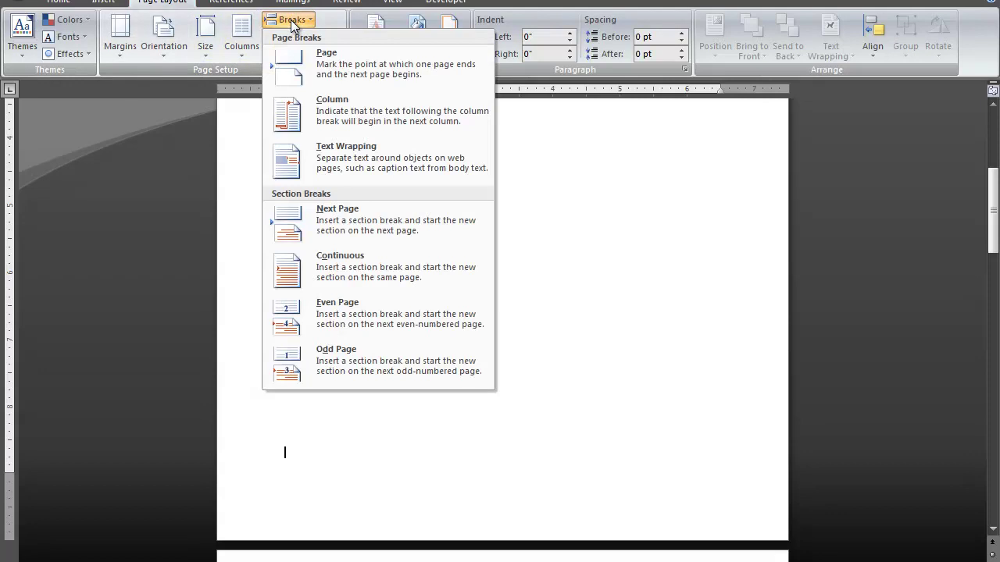
click(338, 223)
drag(994, 190, 993, 224)
Step: Put the insertion point at the bottom of the Table Of Contents page
click(407, 376)
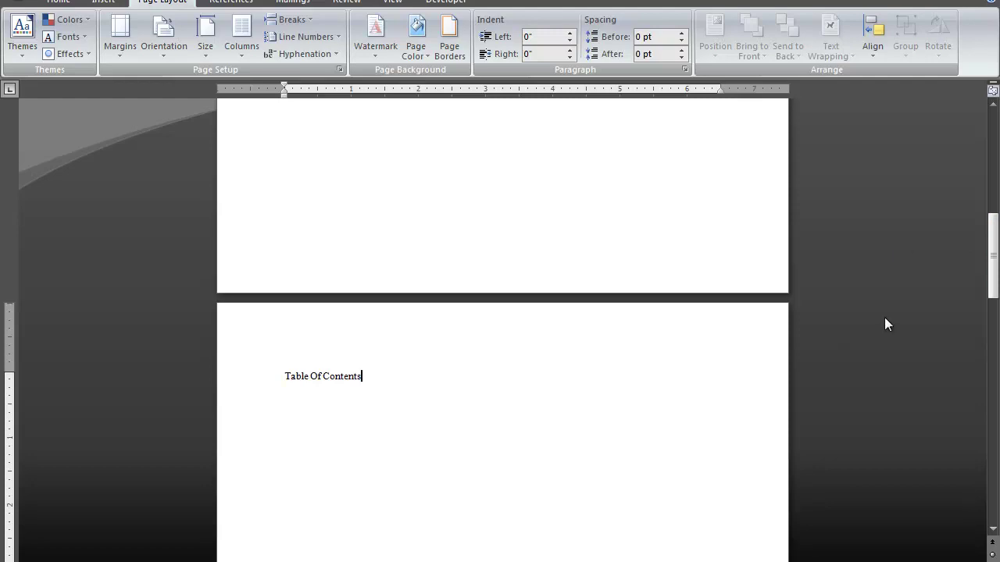
drag(994, 255, 992, 340)
click(331, 346)
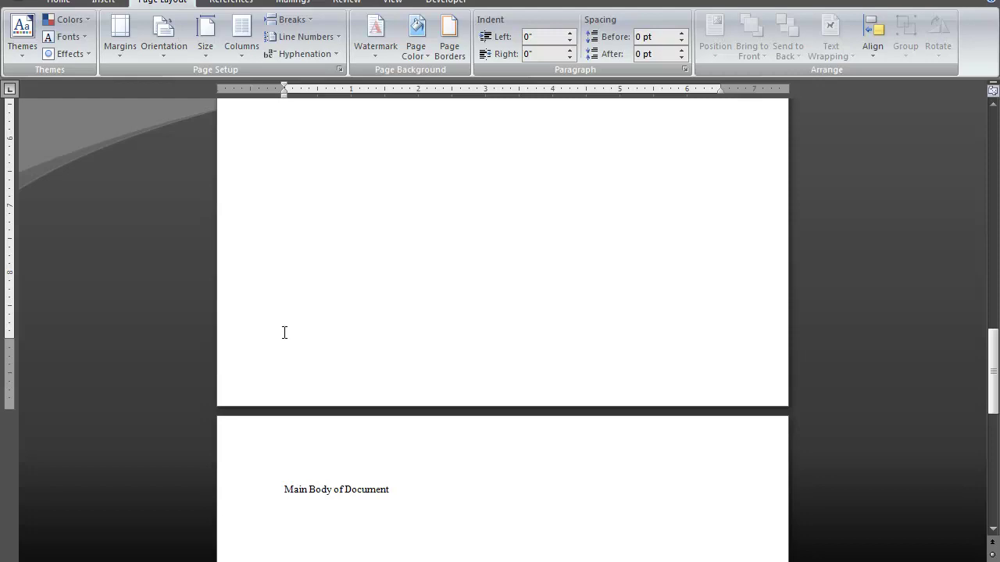
Step: Insert a Next Page section break at the end of the contents page
click(293, 20)
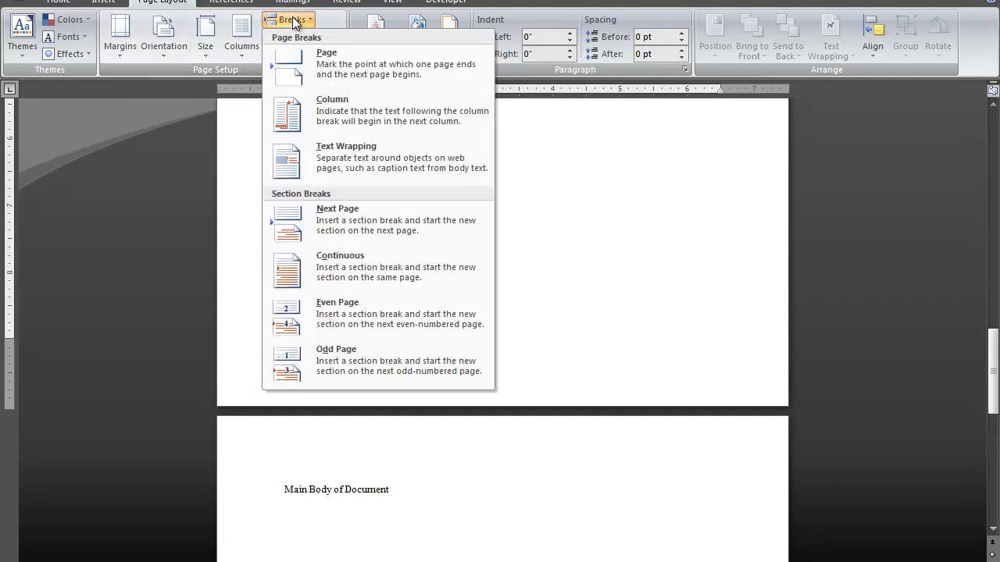
click(376, 226)
drag(990, 352, 989, 131)
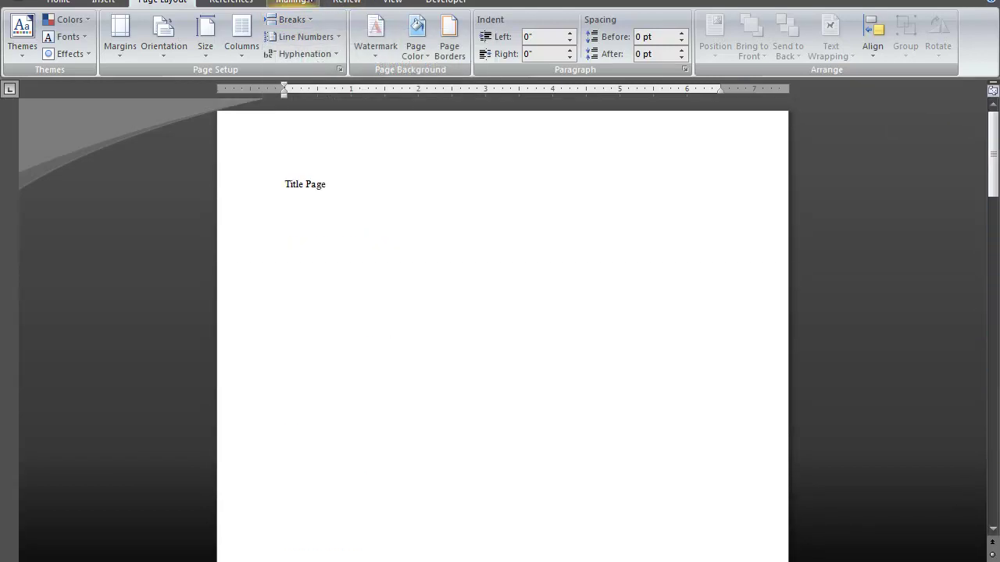
Step: Open the footer in editing mode using Footer > Edit Footer from the Insert ribbon
click(104, 2)
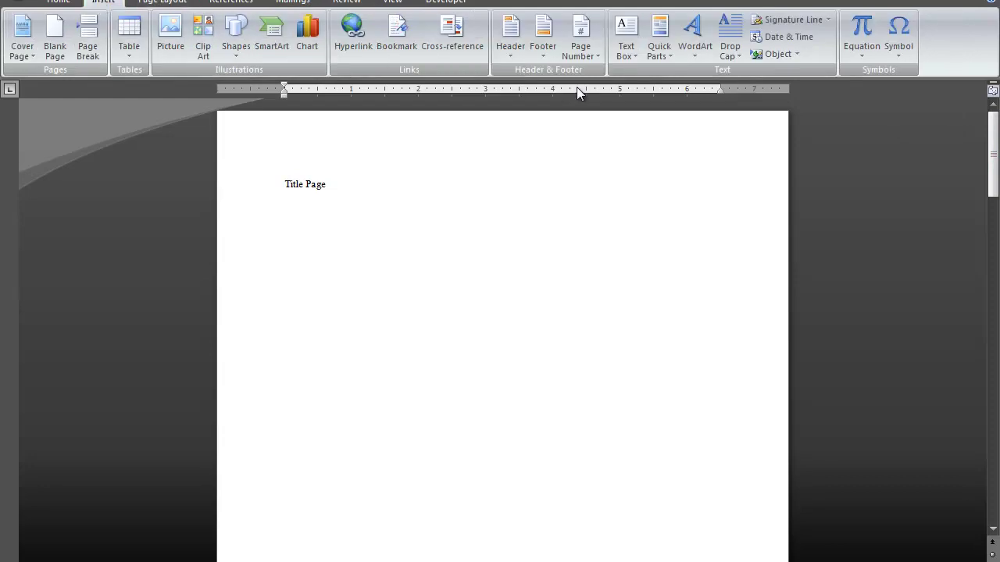
click(545, 32)
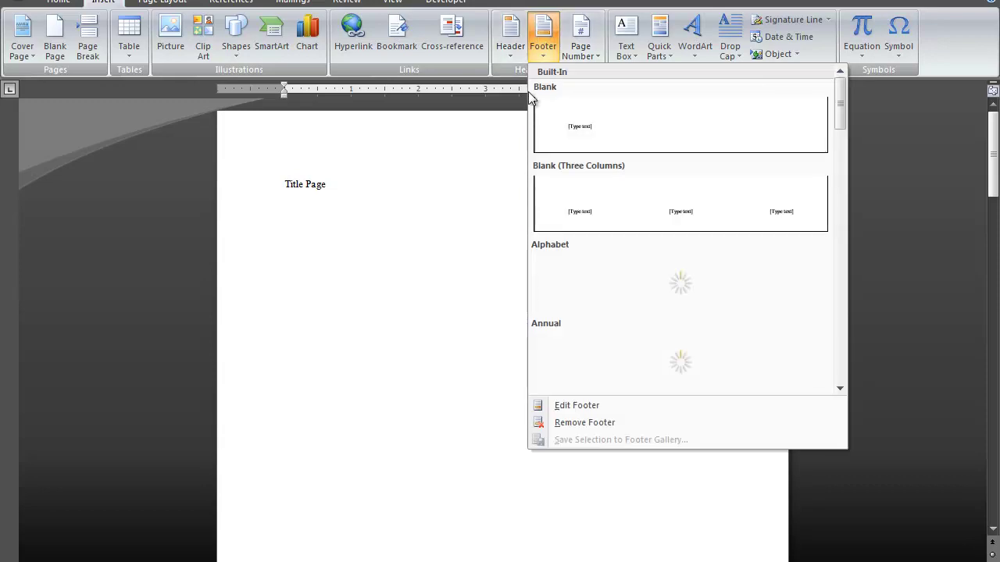
click(574, 406)
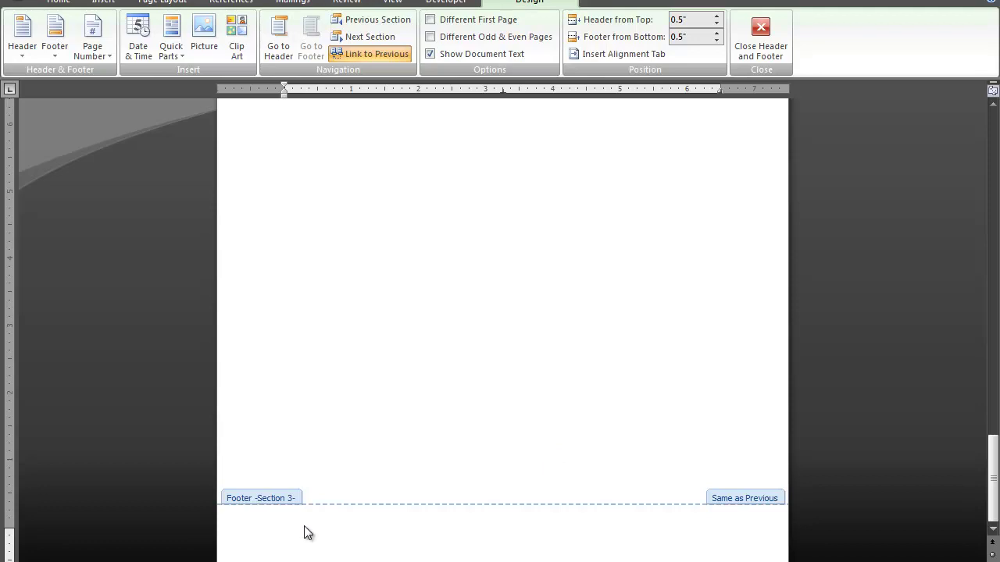
Step: Turn off Link to Previous for the Section 2 footer, then the Section 3 footer
drag(992, 478, 993, 234)
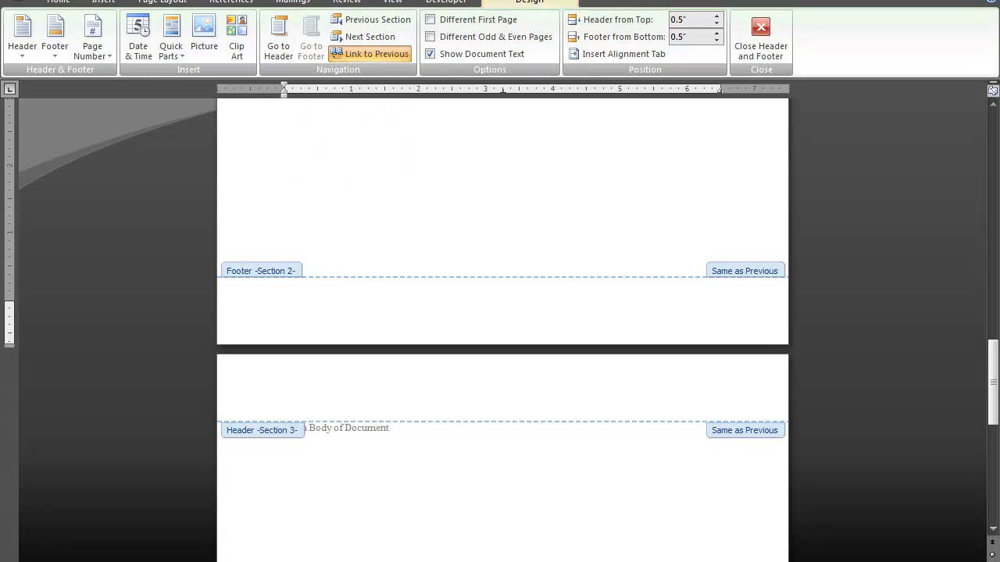
click(390, 53)
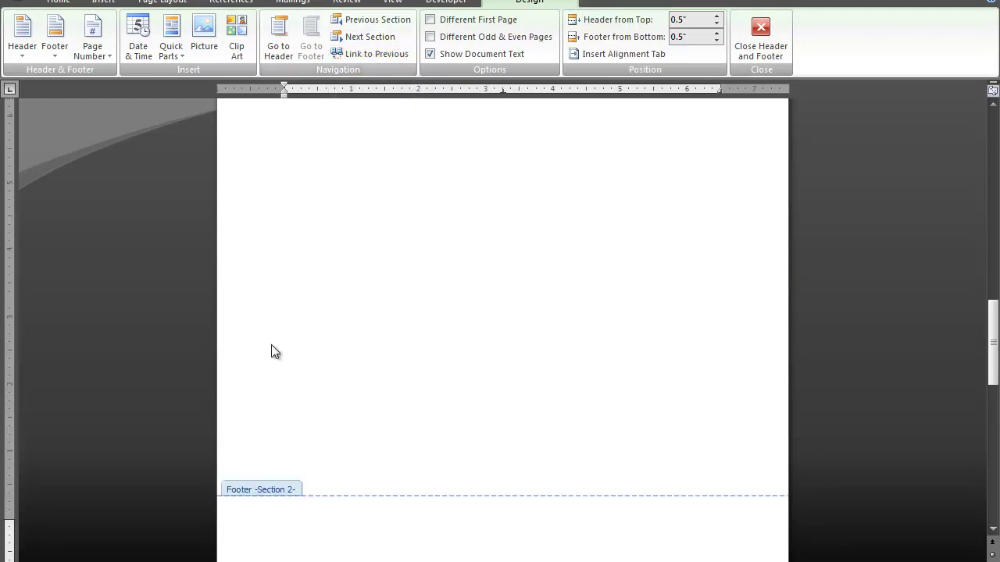
drag(993, 344, 961, 478)
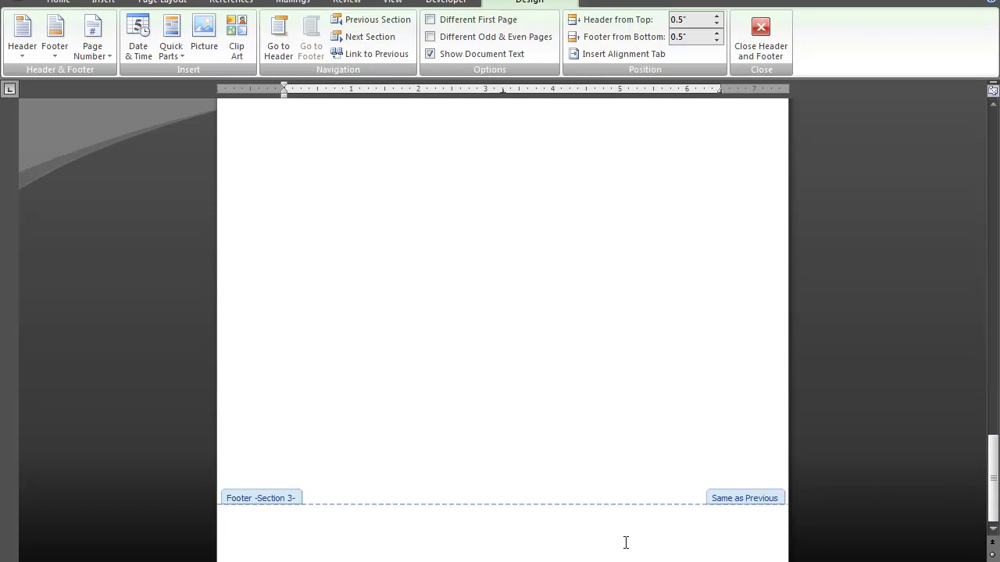
click(384, 534)
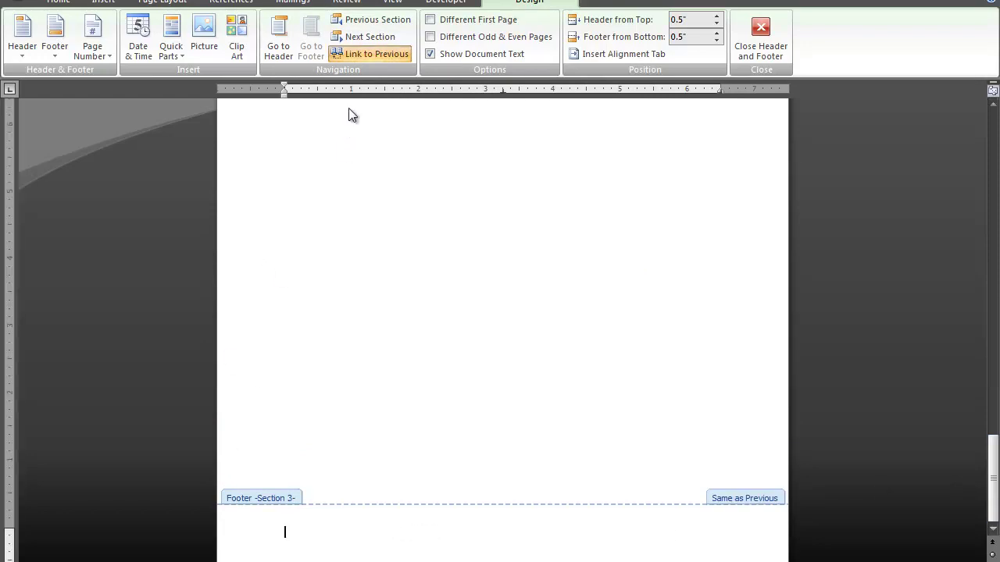
click(360, 57)
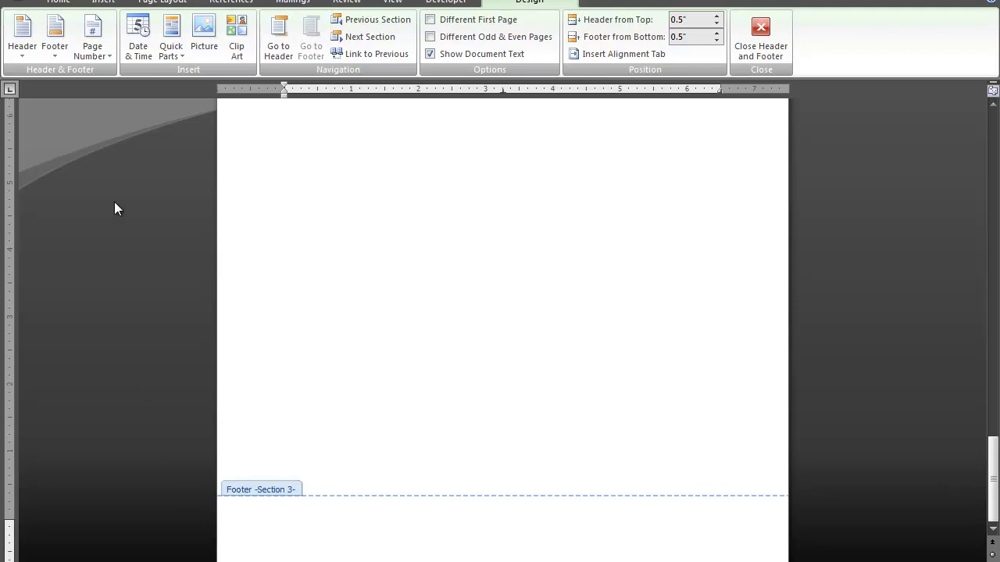
Step: Set Section 3 page numbering to start at 1 in Format Page Numbers
click(95, 53)
mouse_move(192, 90)
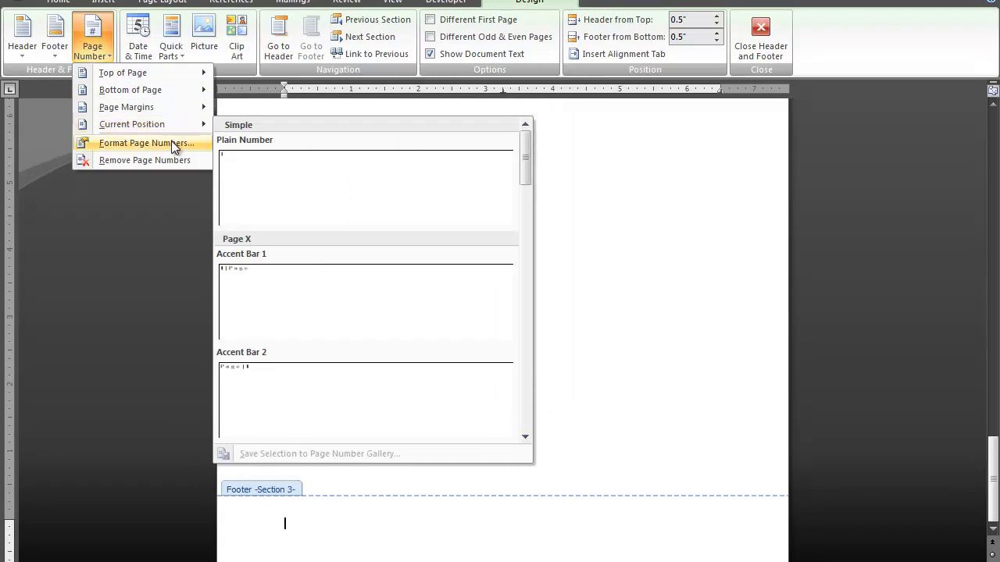
click(171, 142)
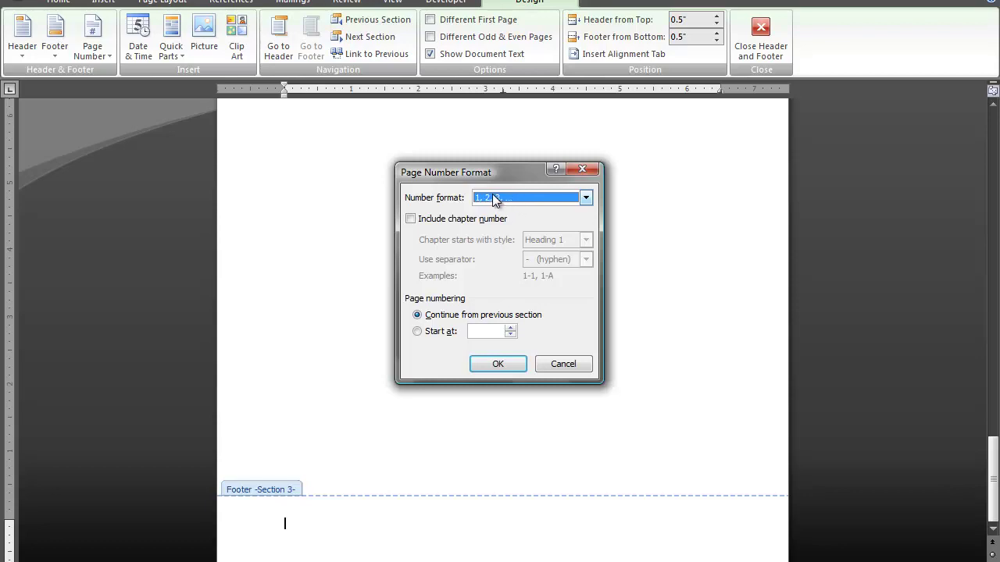
click(418, 332)
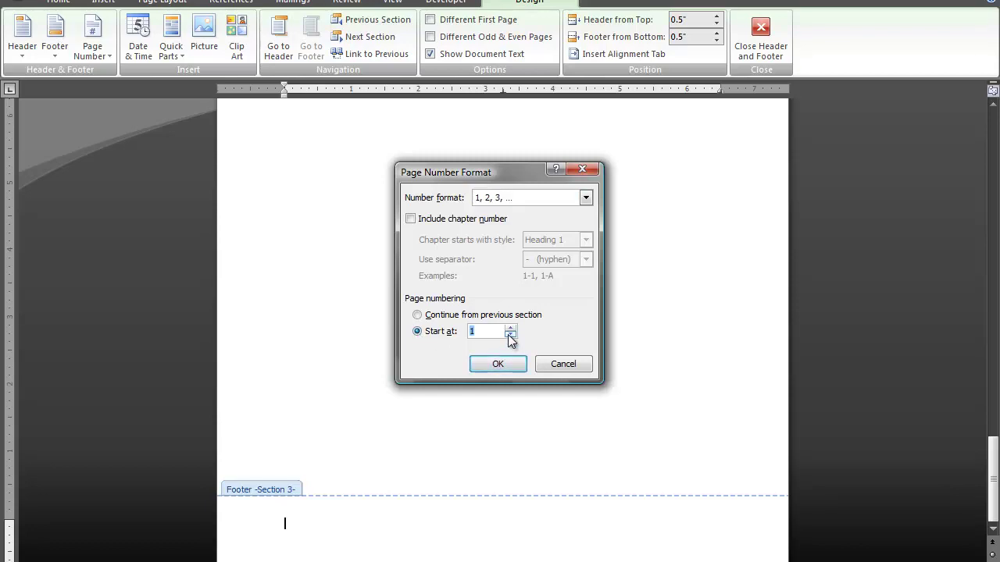
click(499, 365)
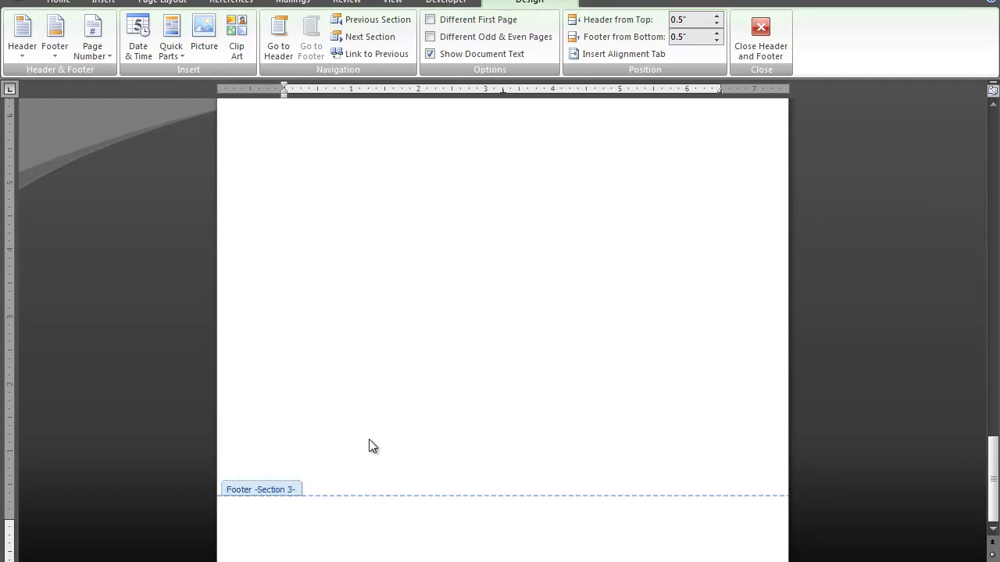
click(93, 52)
mouse_move(164, 89)
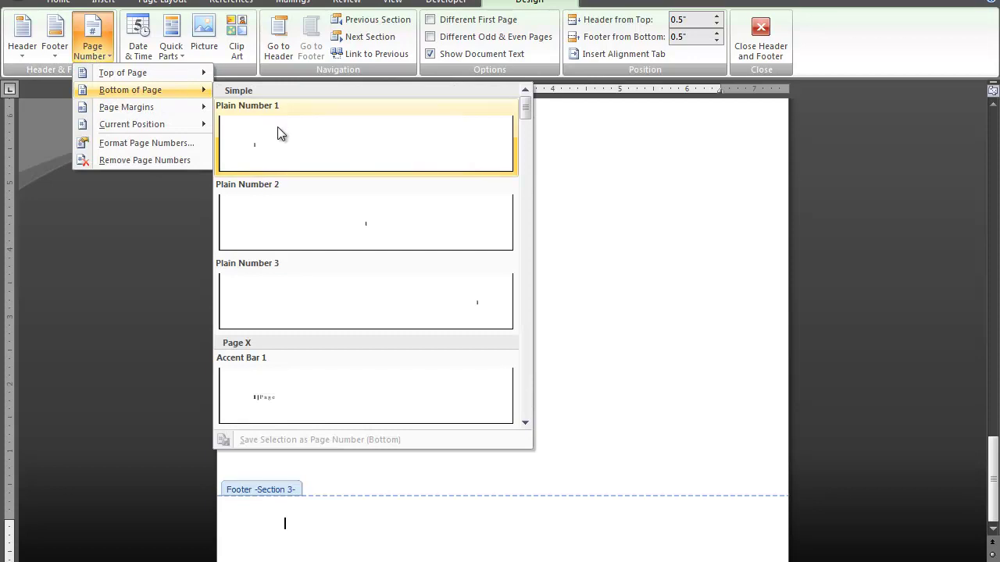
Step: Insert a Plain Number 1 page number at the bottom left of the Section 3 footer
click(278, 131)
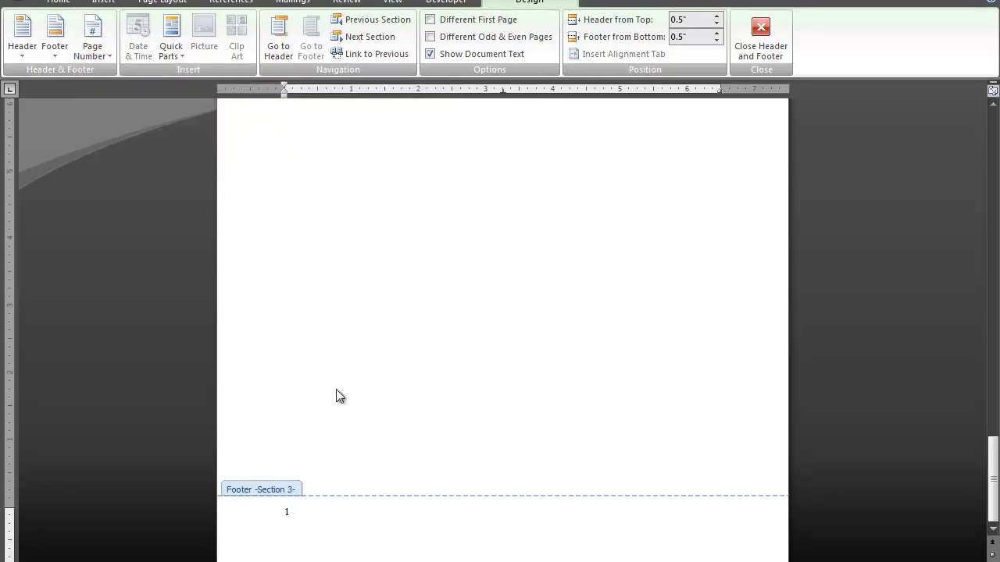
click(358, 515)
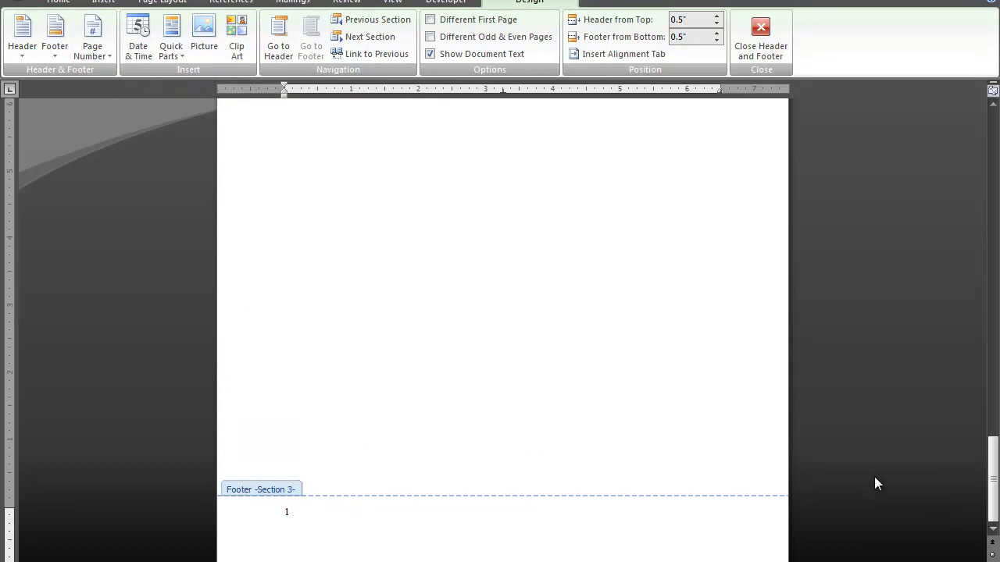
drag(993, 464, 994, 360)
Step: Format Section 2 page numbers as i, ii, iii, starting at i
click(402, 379)
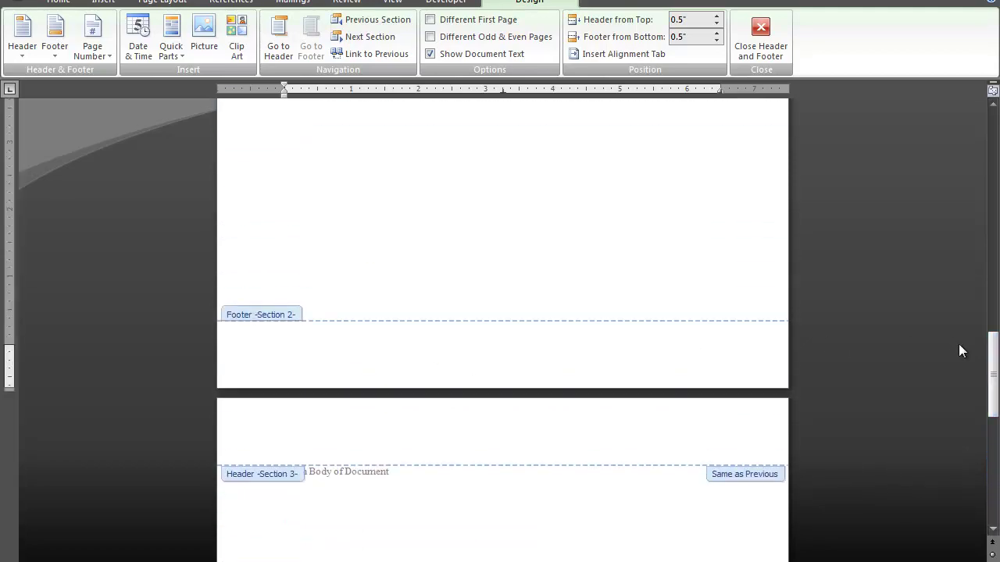
mouse_move(993, 376)
mouse_down()
mouse_move(995, 251)
mouse_move(993, 407)
mouse_move(992, 380)
mouse_up()
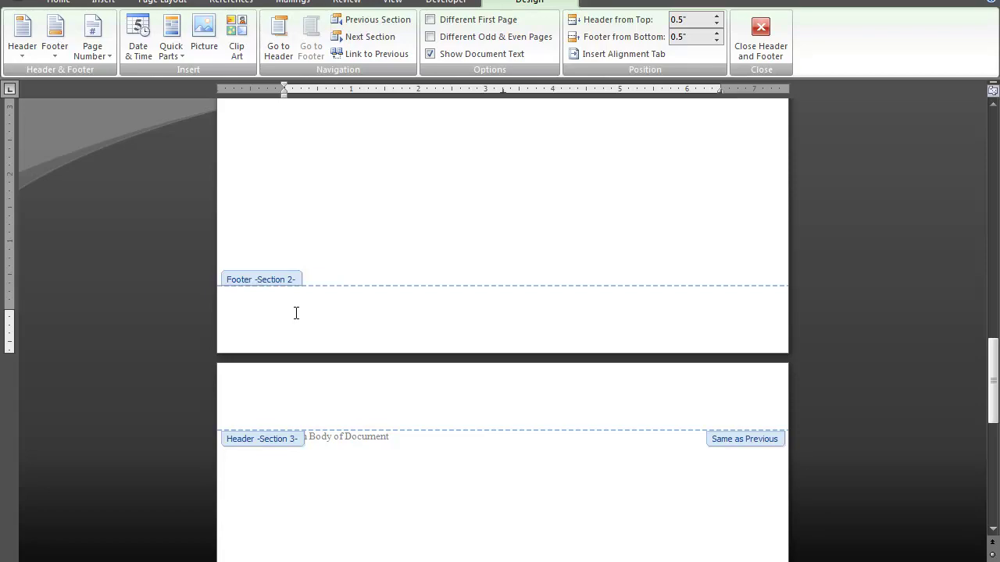
click(110, 55)
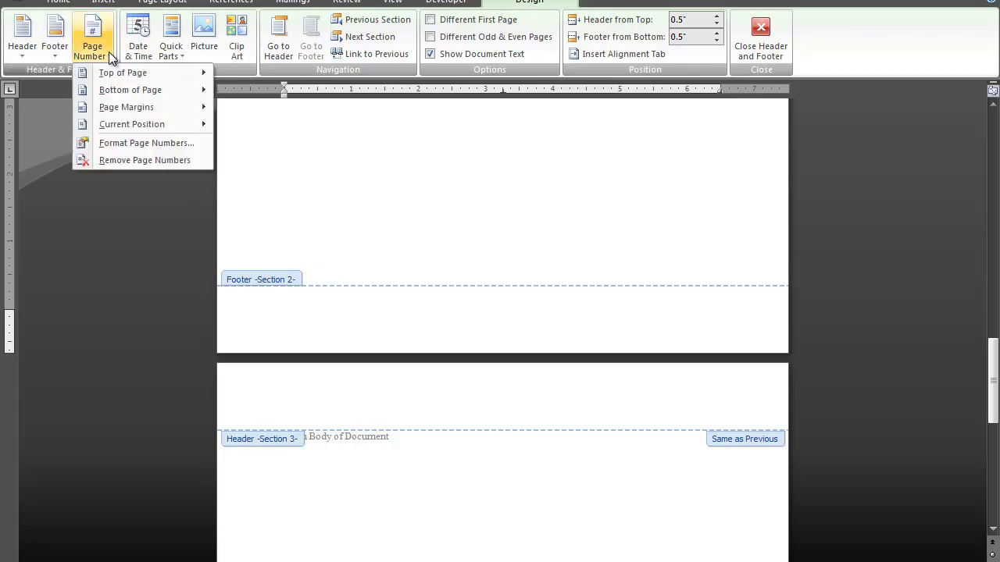
click(170, 148)
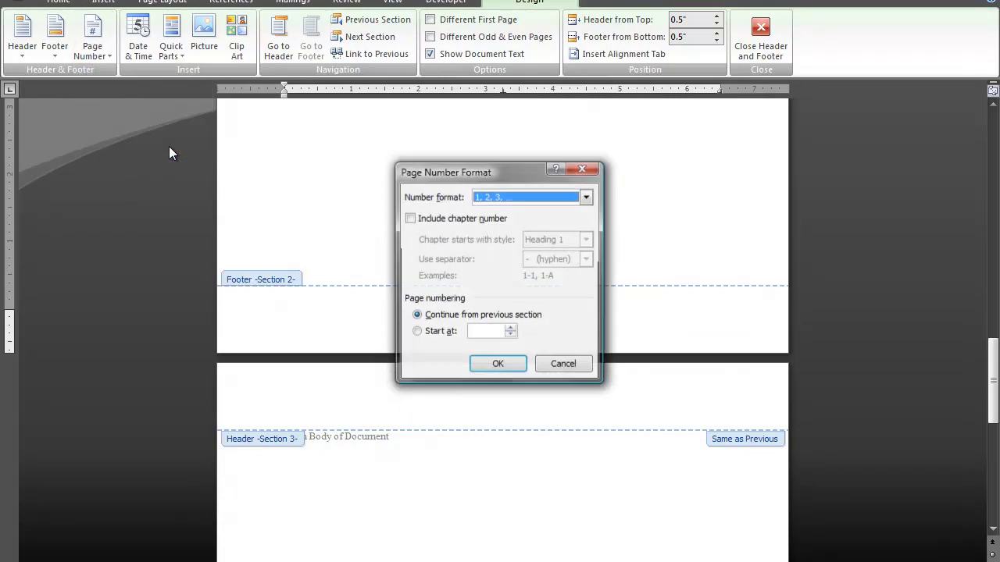
click(536, 197)
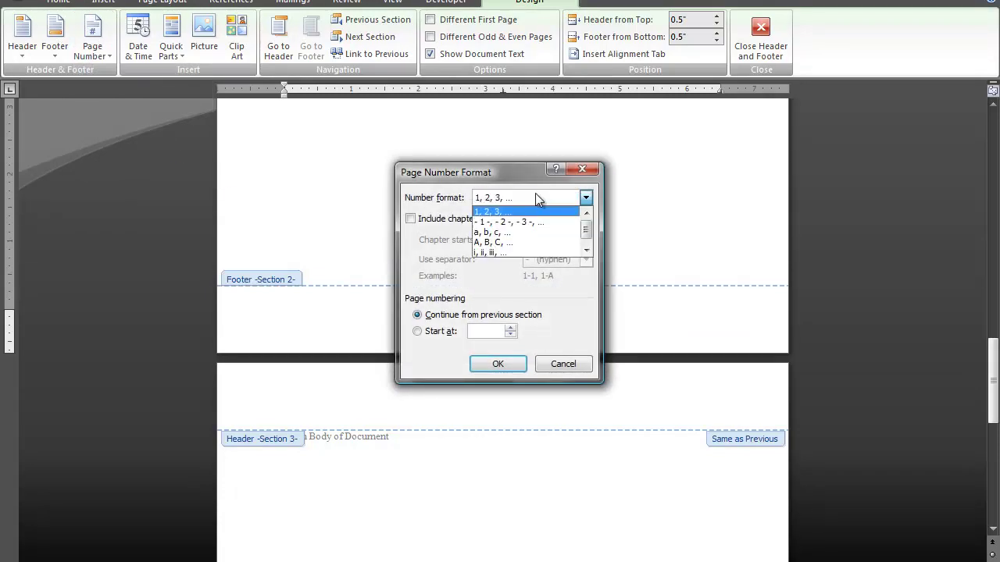
click(528, 252)
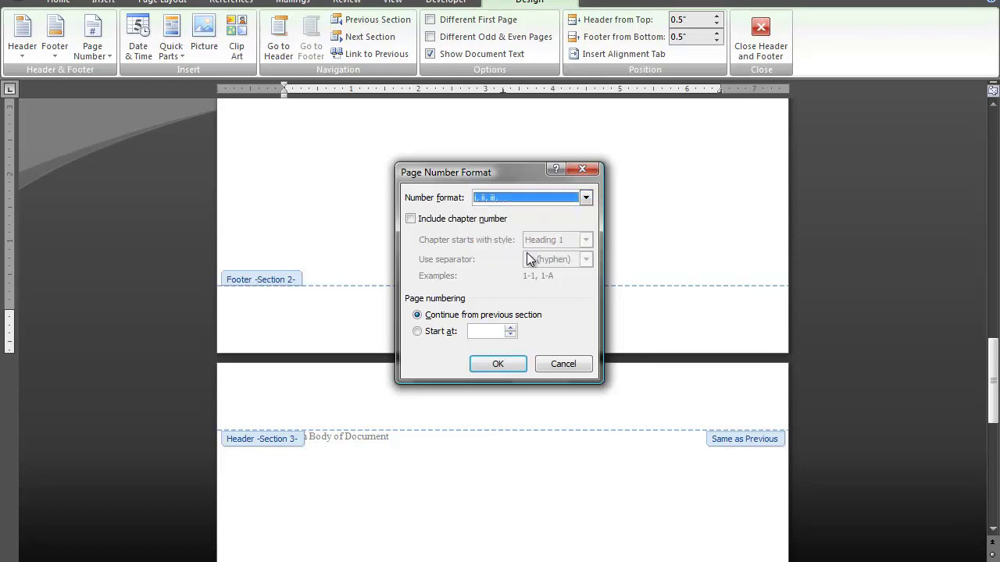
click(418, 332)
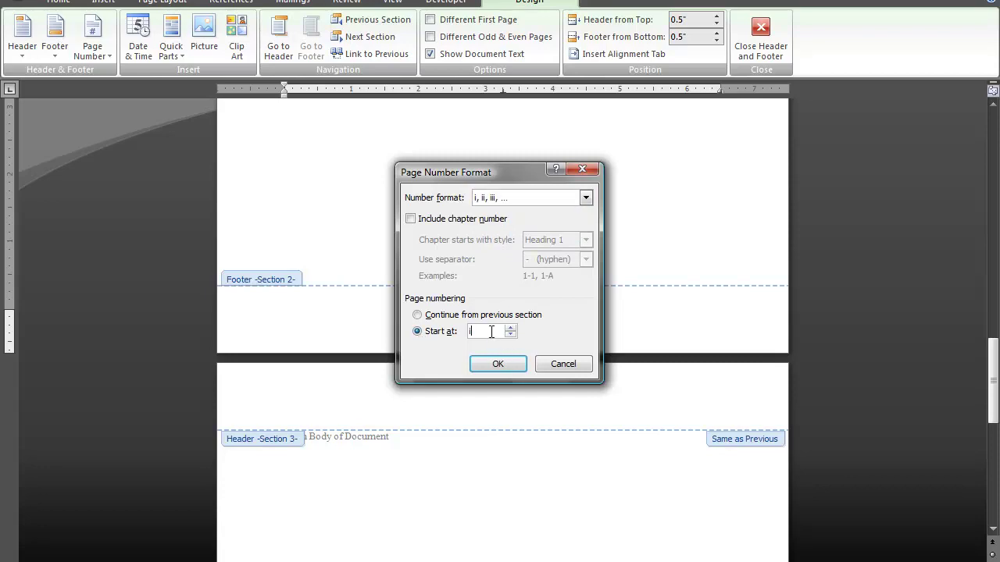
click(495, 364)
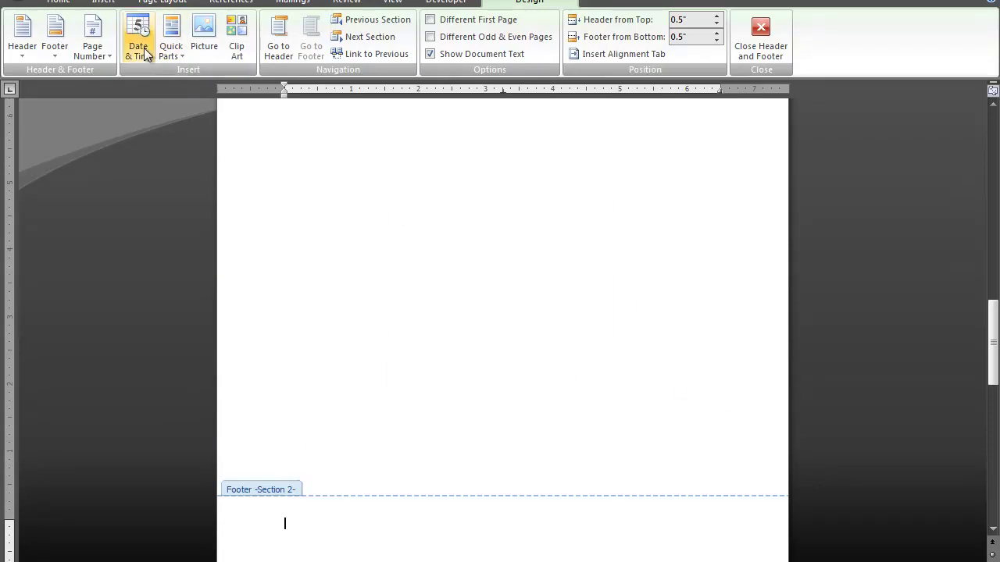
Step: Insert a Plain Number 1 page number in the Section 2 footer, then scroll up to the title page
click(94, 60)
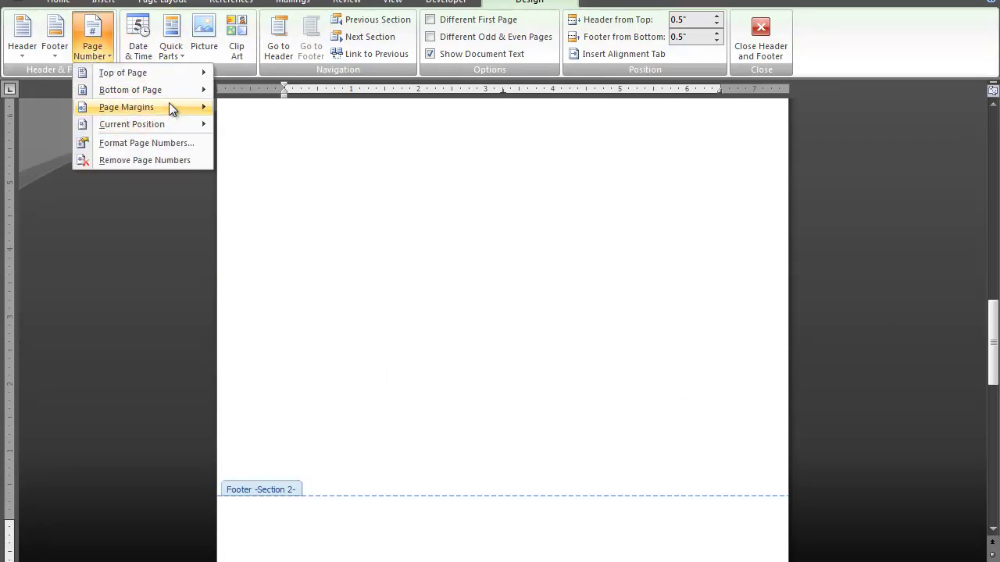
mouse_move(172, 90)
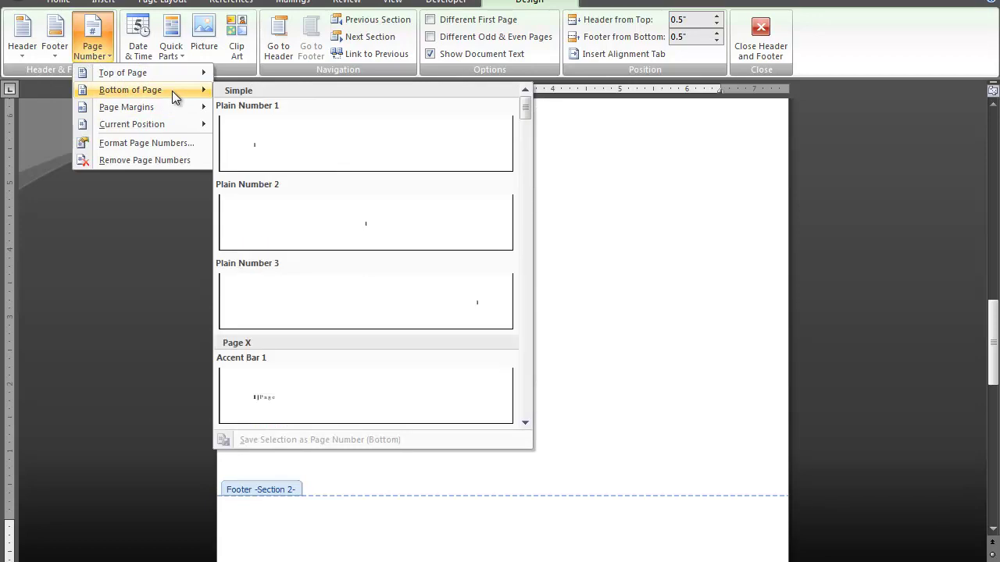
click(280, 137)
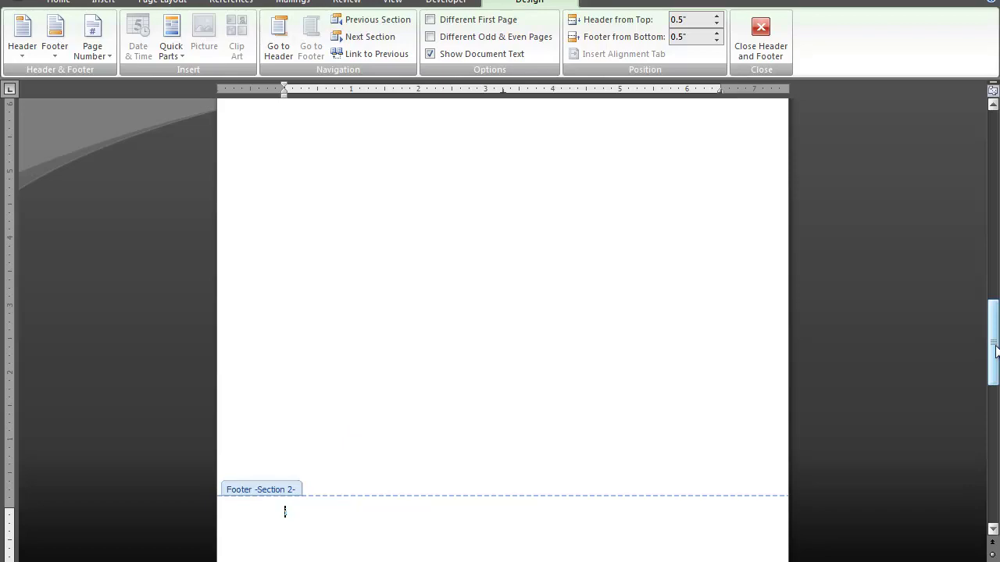
drag(996, 352, 993, 156)
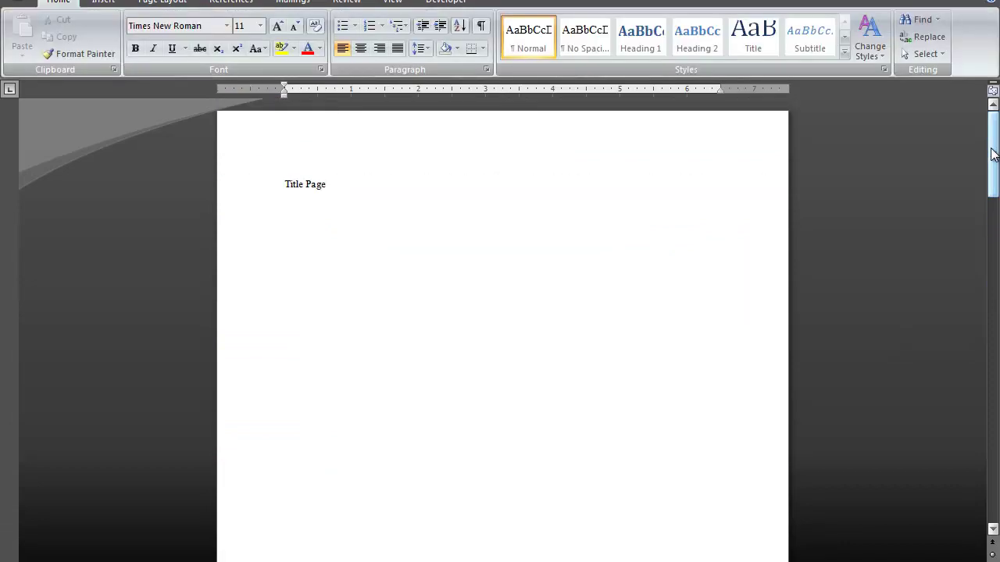